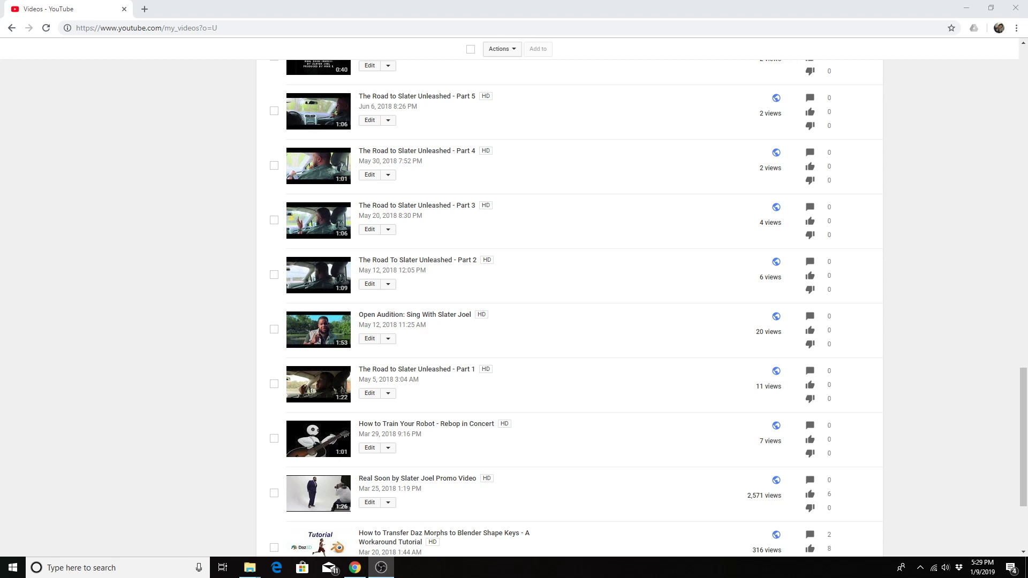
Open the edit page for 'Open Audition: Sing With Slater Joel' from the Videos list
scroll(540, 201, "up", 12)
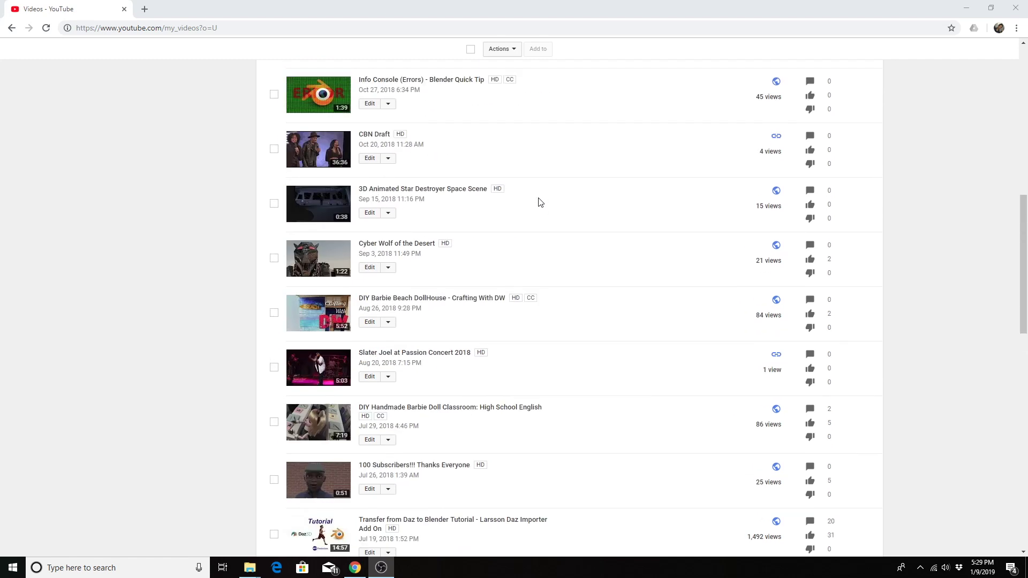
scroll(540, 201, "up", 15)
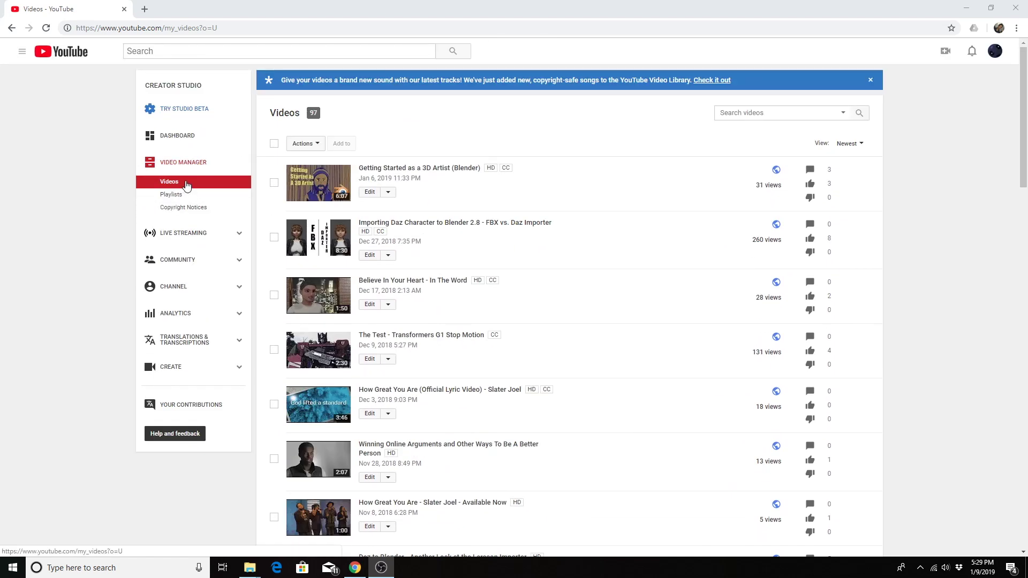
scroll(546, 284, "down", 14)
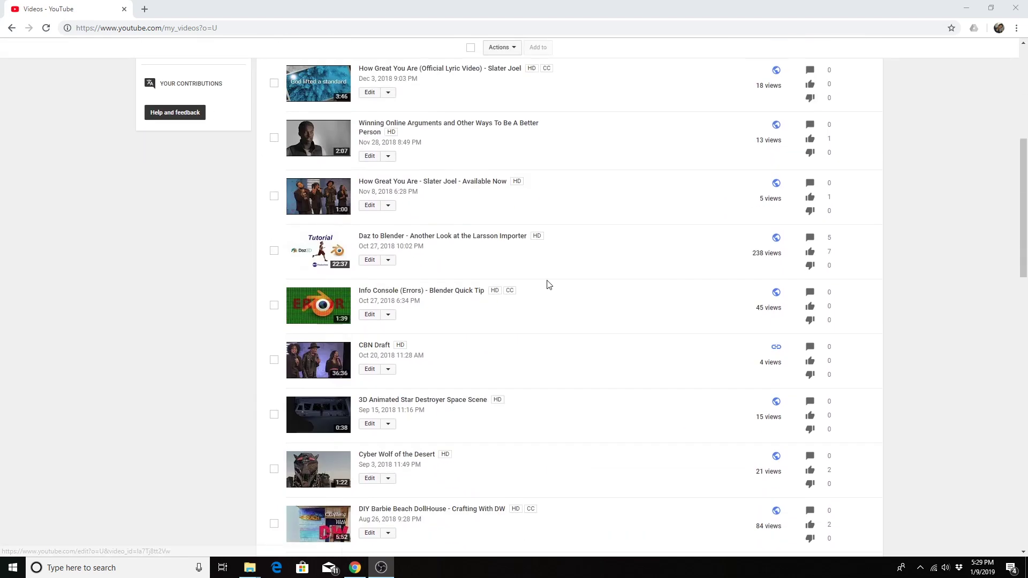
scroll(549, 284, "down", 10)
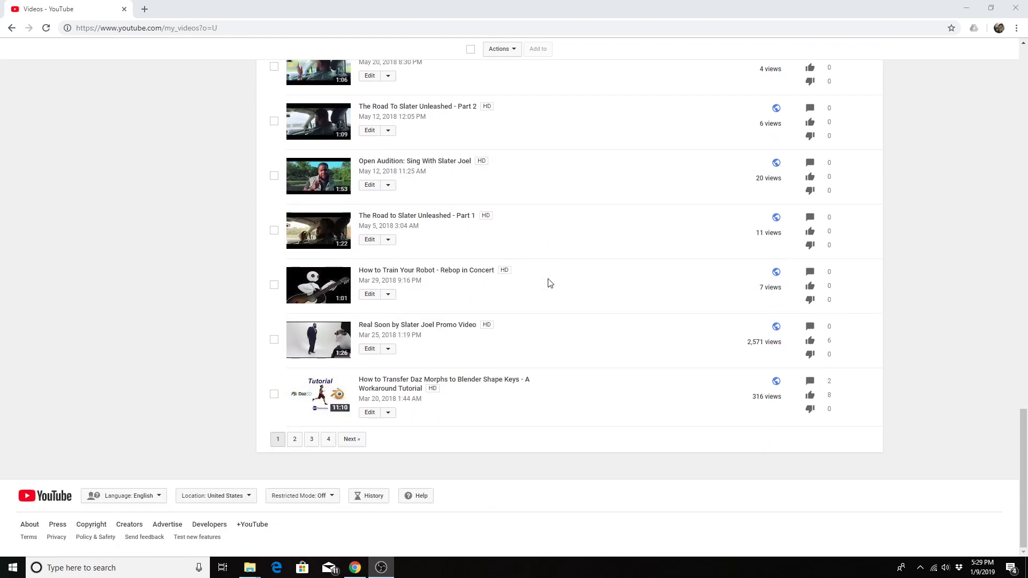
scroll(548, 282, "up", 2)
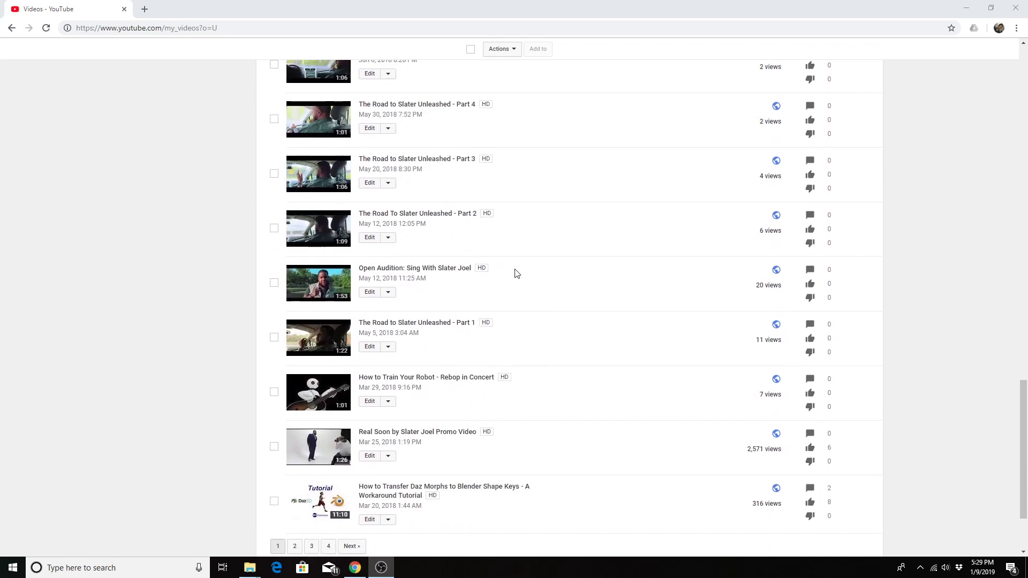
left_click(369, 294)
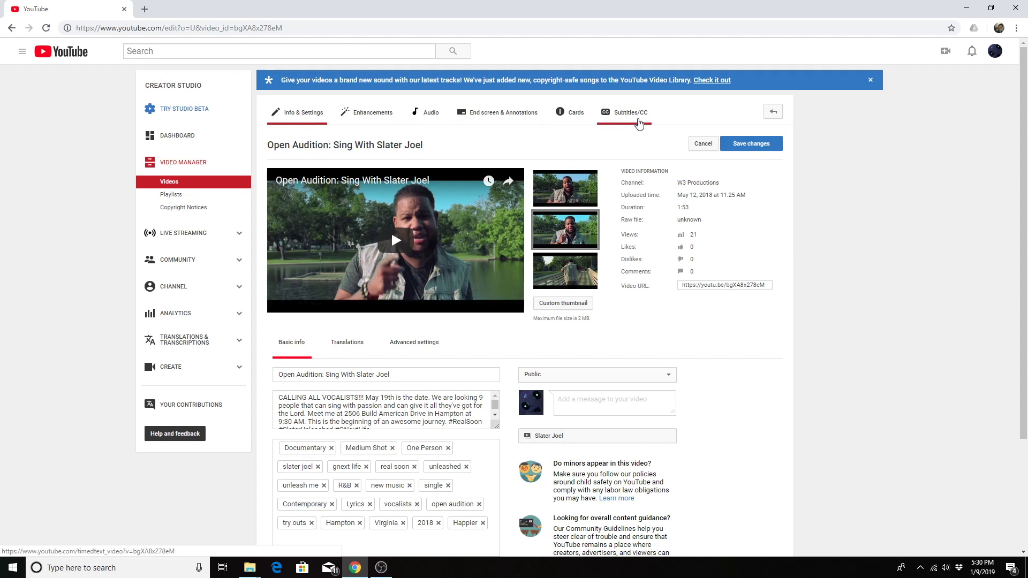
Create a new English subtitle track for the video from its Subtitles/CC section
left_click(639, 122)
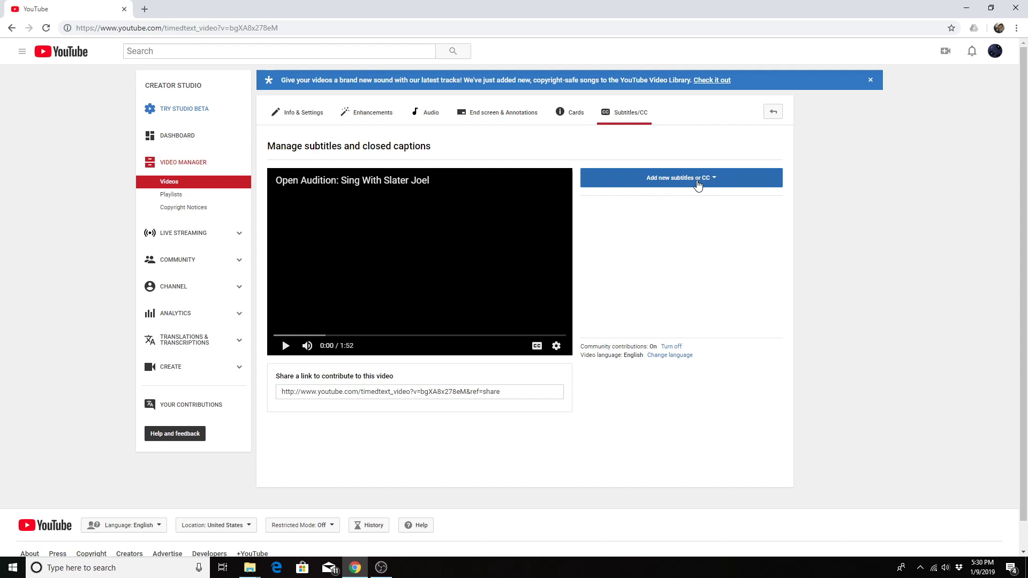
left_click(717, 183)
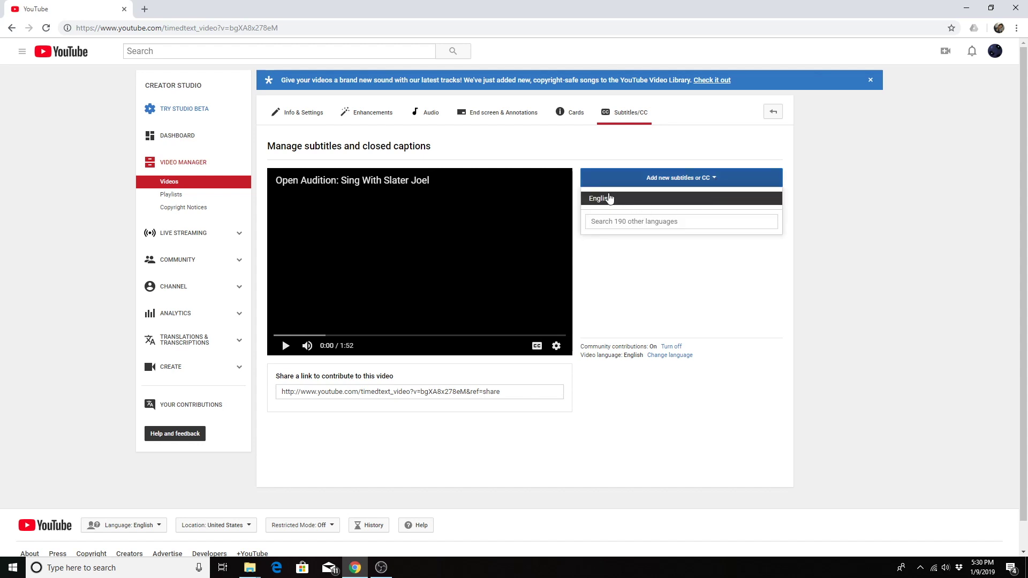
left_click(610, 199)
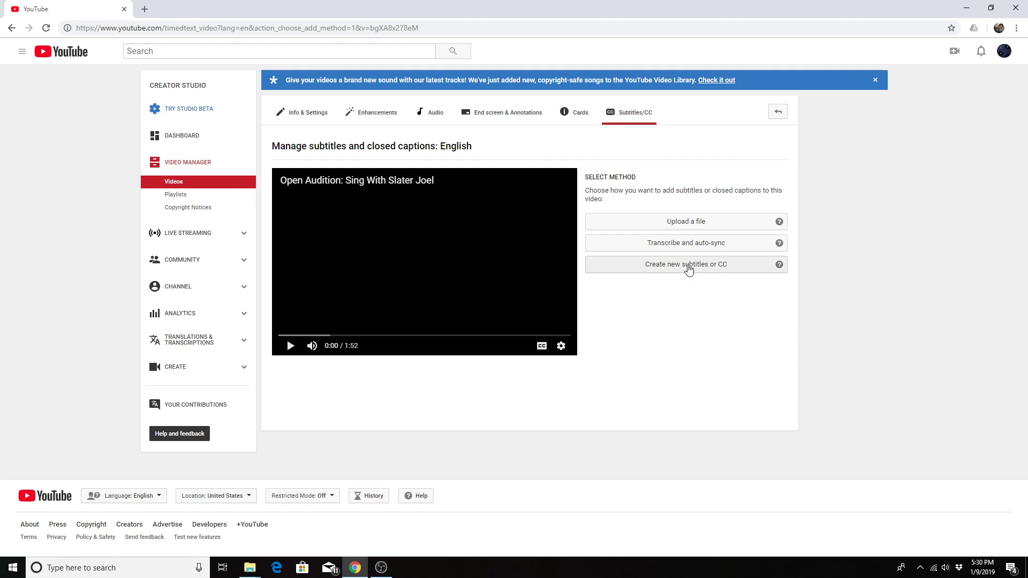
left_click(688, 267)
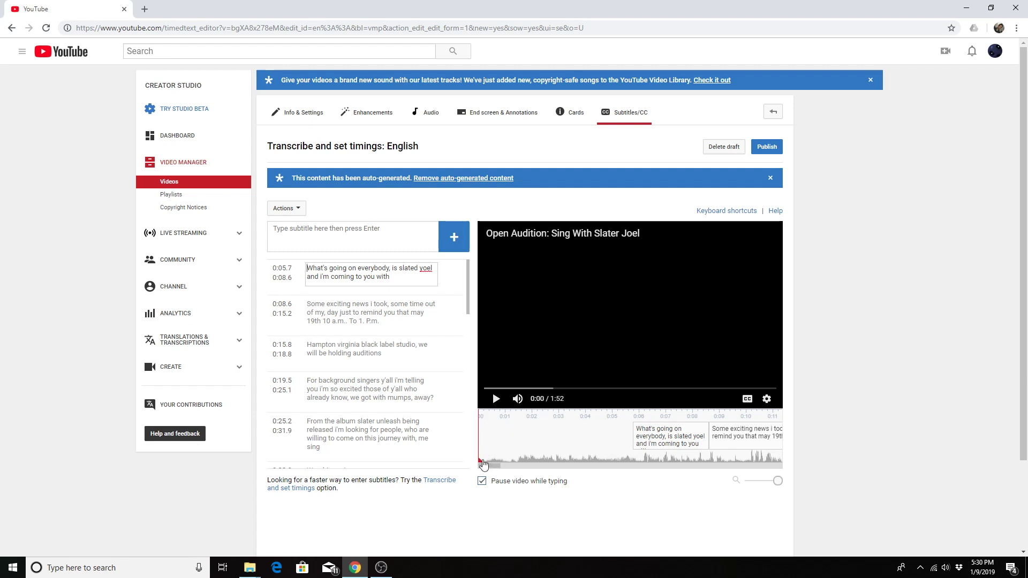
At 0:07, change 'slated' to 'Slater' and correct the surname's first letter to J
left_click_drag(482, 461, 681, 461)
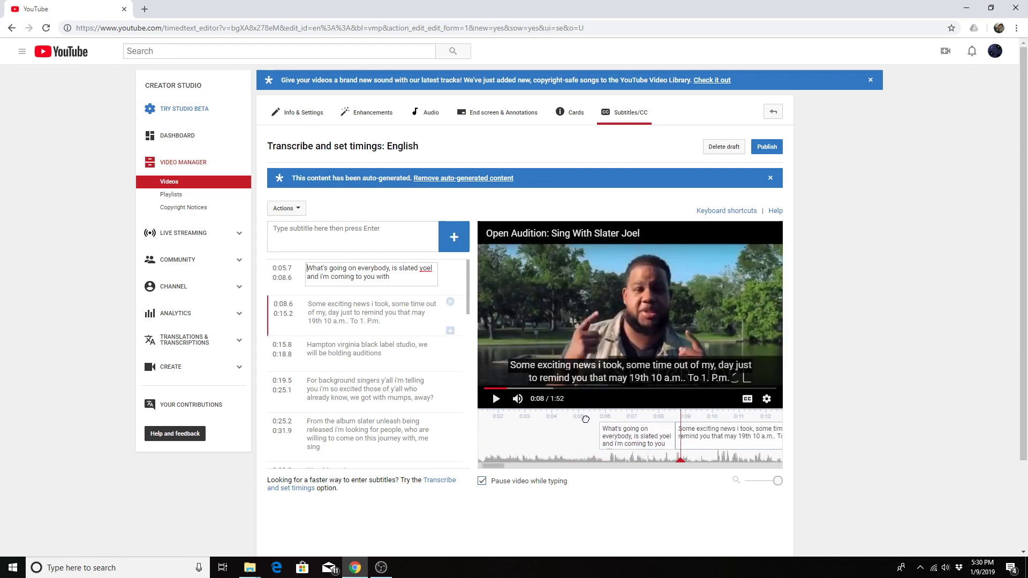
double_click(406, 270)
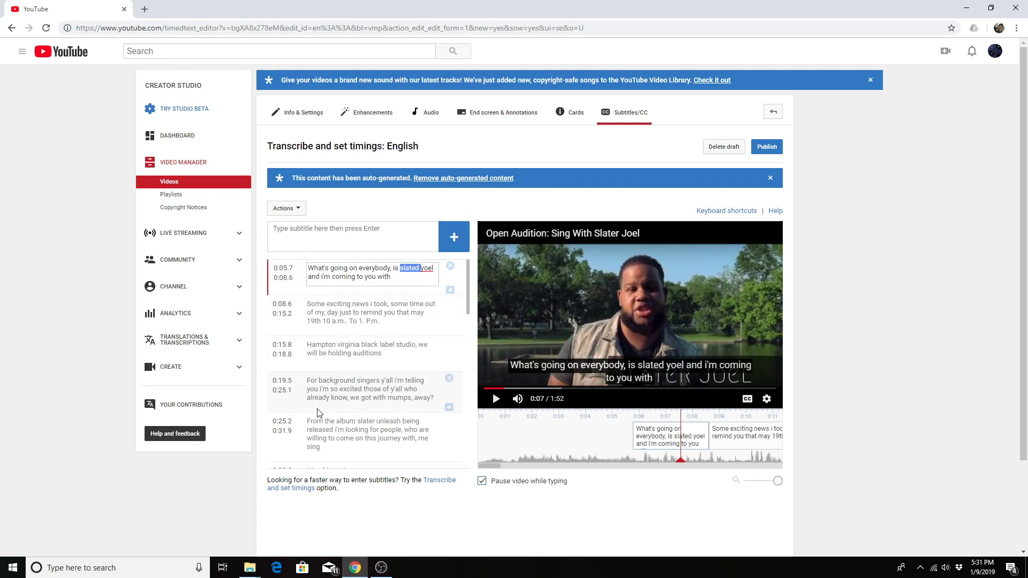
triple_click(417, 269)
double_click(415, 269)
type("Slater")
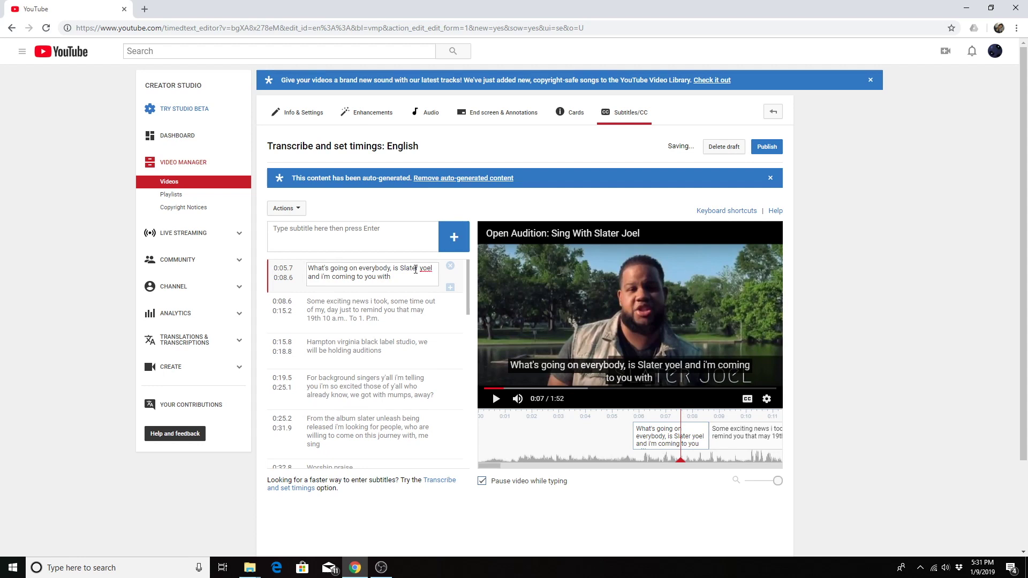
key("Right")
key("Delete")
type("J")
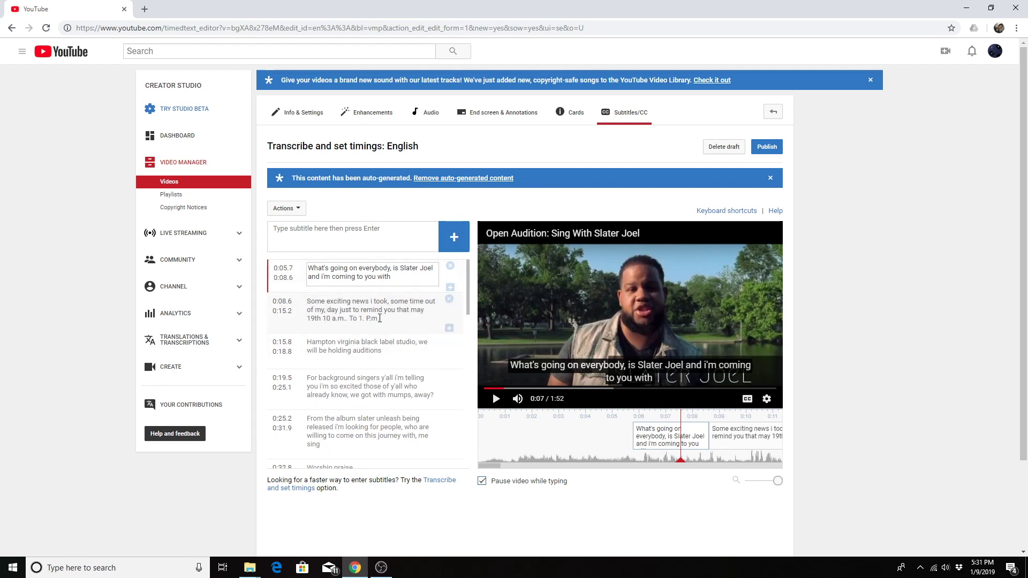
Rewrite the last caption at 1:35.2 from 'see there' to 'See you there.'
left_click(371, 356)
scroll(374, 338, "down", 5)
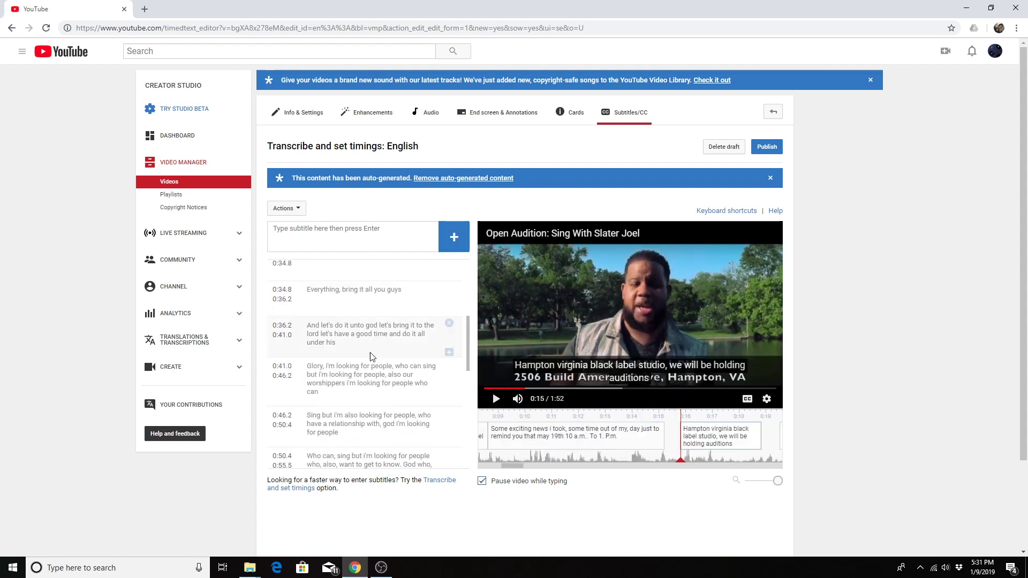
scroll(365, 326, "down", 8)
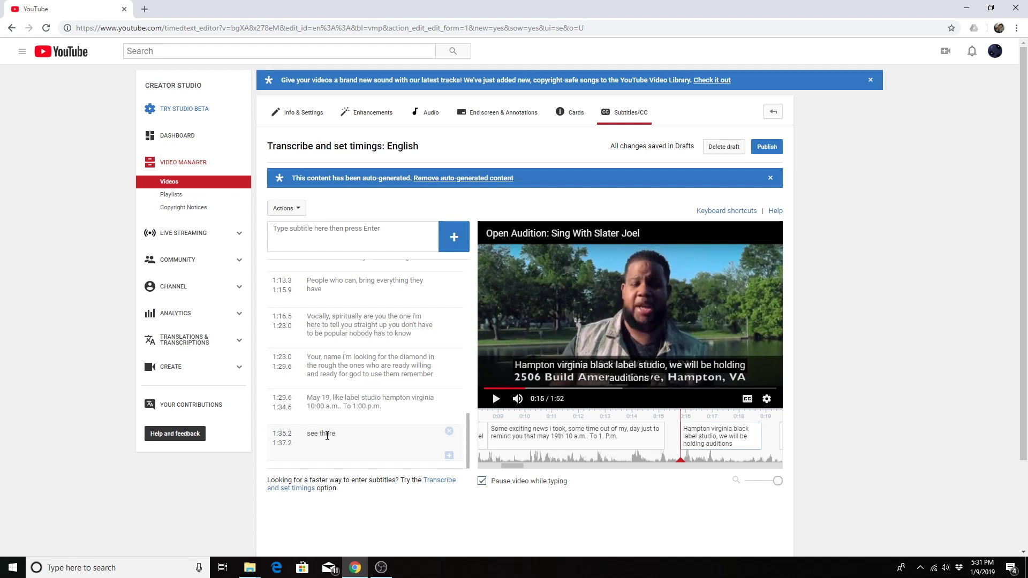
left_click(313, 432)
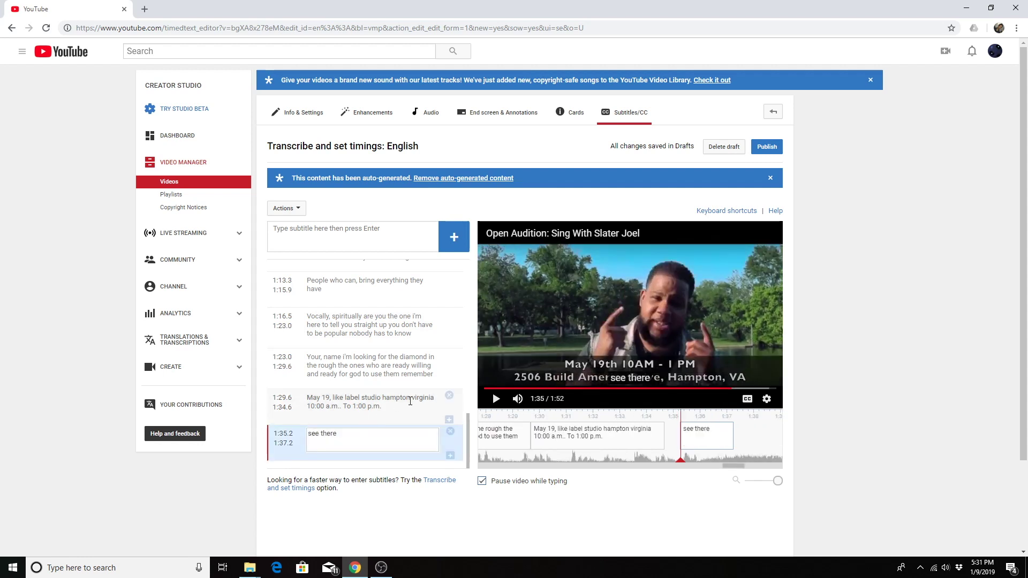
key("BackSpace")
type("S")
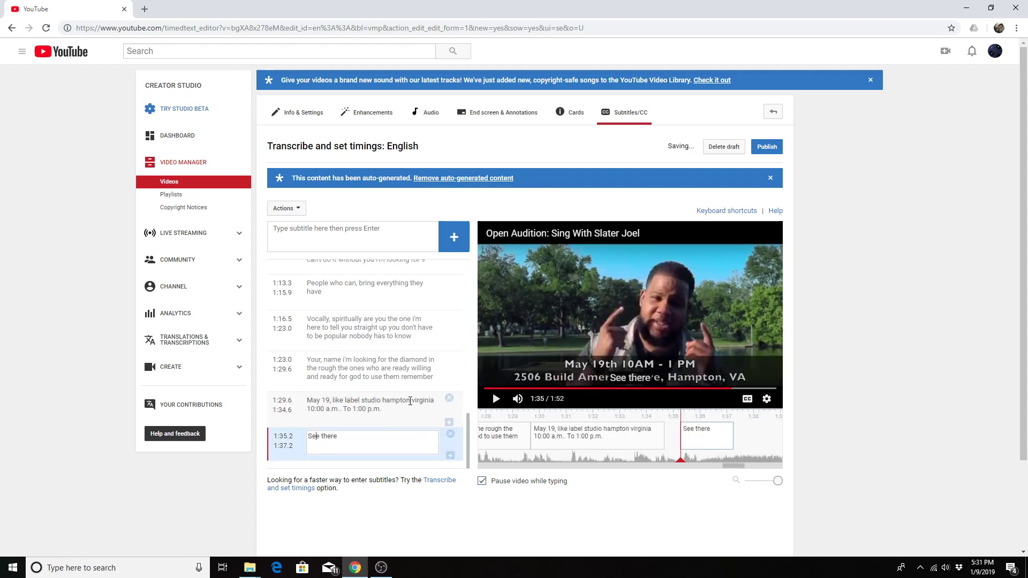
type("you ")
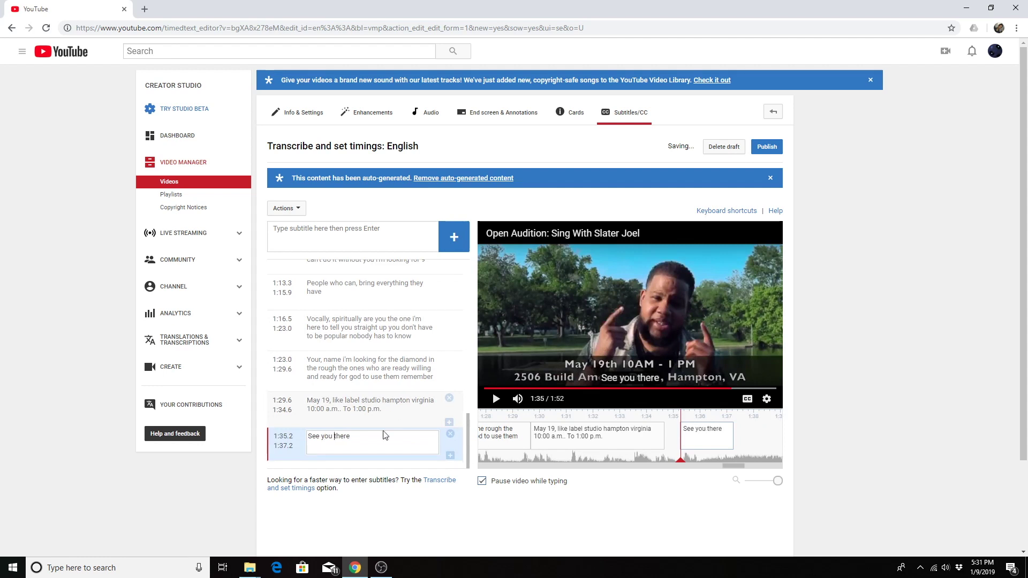
type(".")
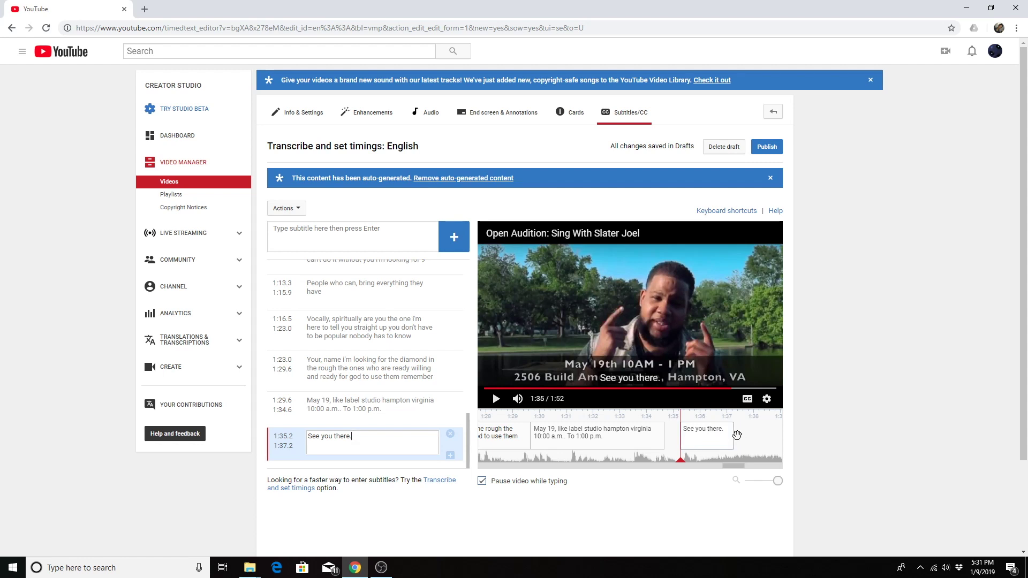
Lengthen and shift the 'See you there.' caption block to span 1:36.0–1:38.7
left_click(719, 434)
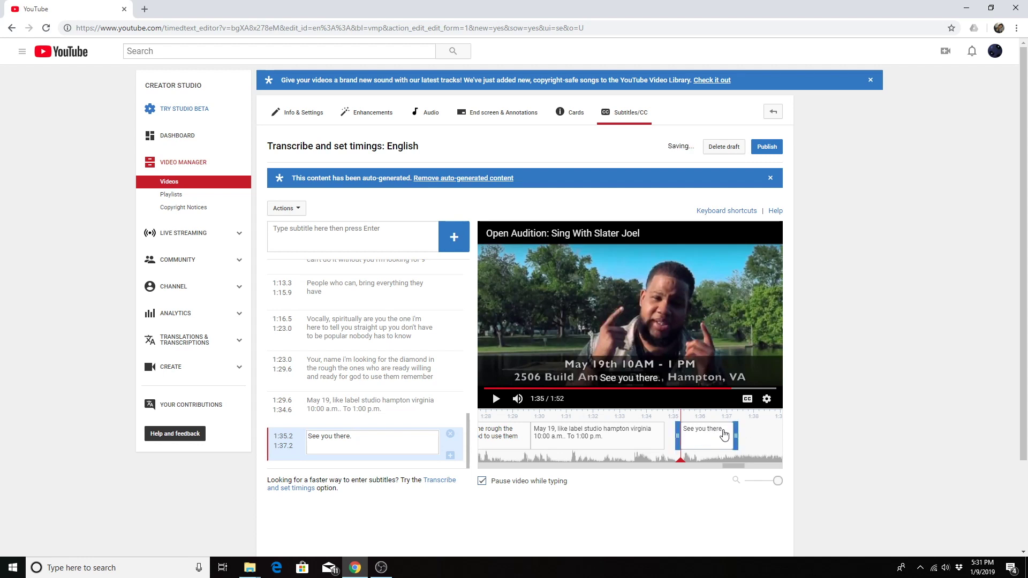
mouse_move(736, 433)
left_mouse_down()
mouse_move(761, 434)
mouse_move(748, 434)
left_mouse_up()
left_click_drag(687, 438, 721, 444)
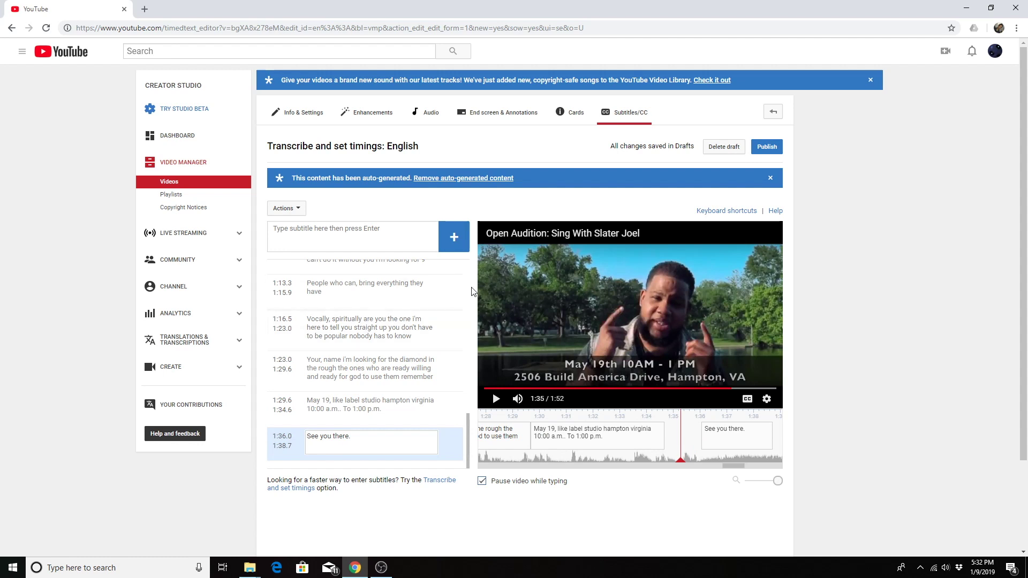
Insert a new empty caption at 1:34.6–1:36.0, just before 'See you there.'
scroll(341, 320, "up", 8)
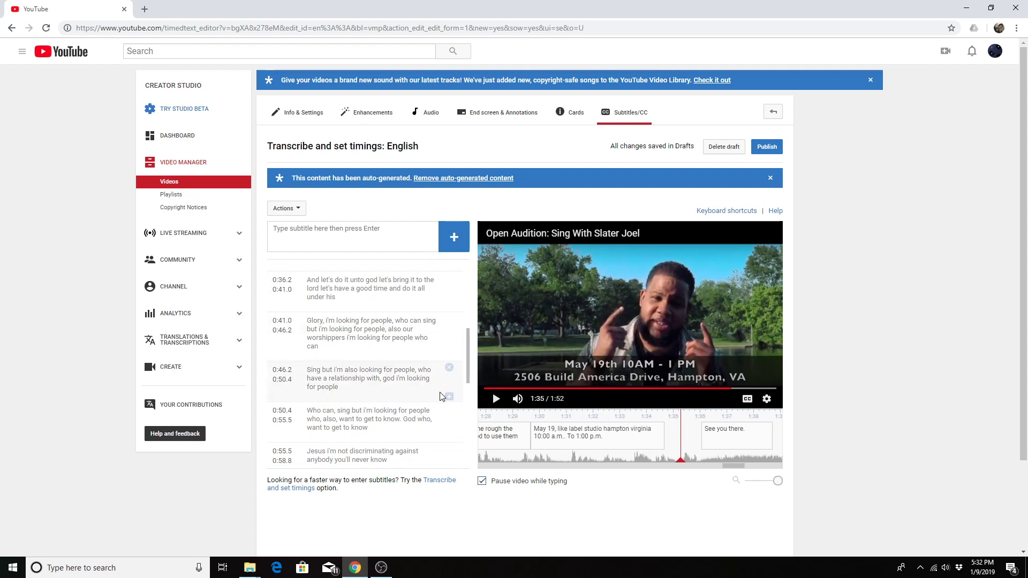
scroll(449, 360, "down", 4)
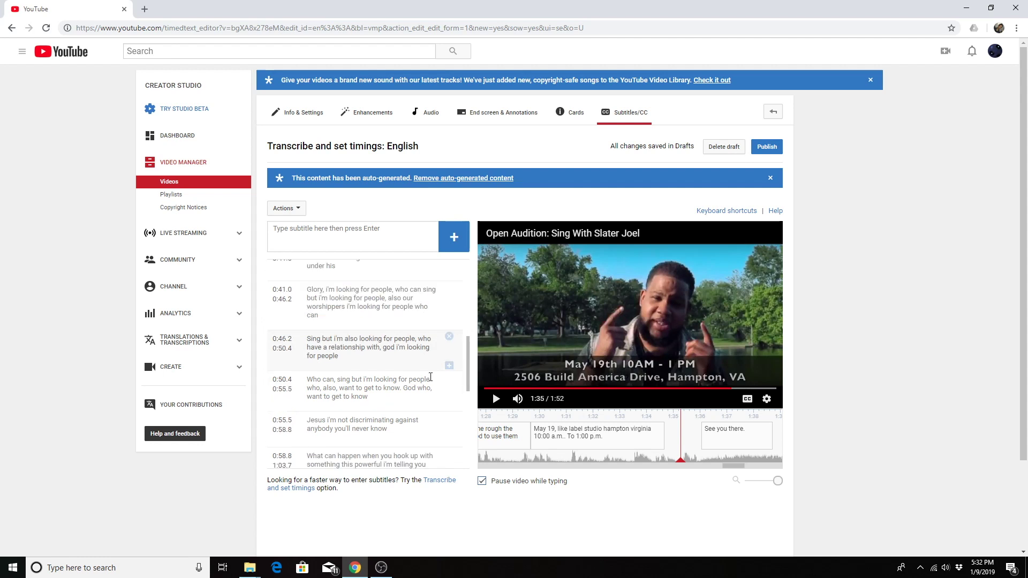
scroll(337, 383, "down", 3)
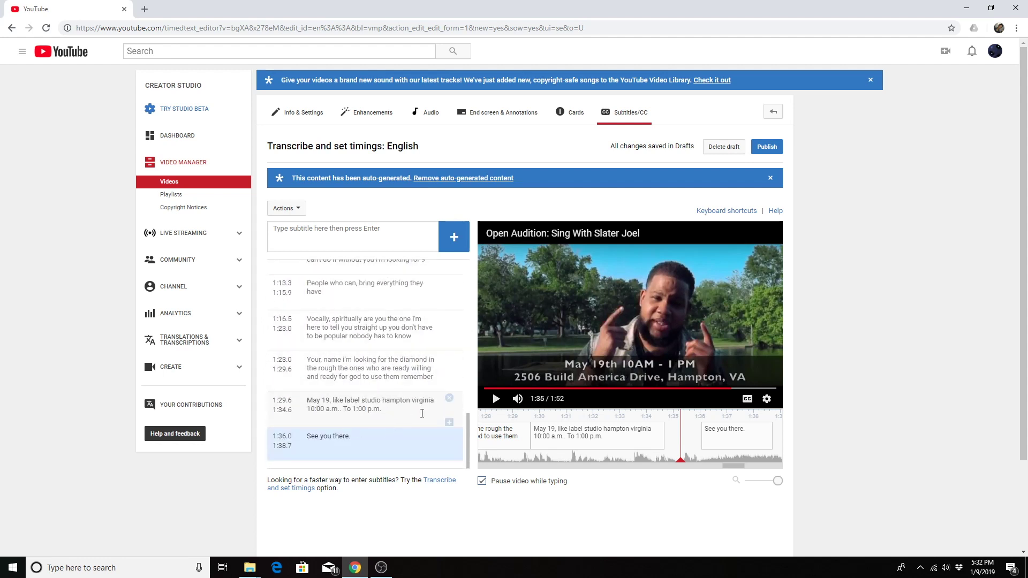
left_click(449, 423)
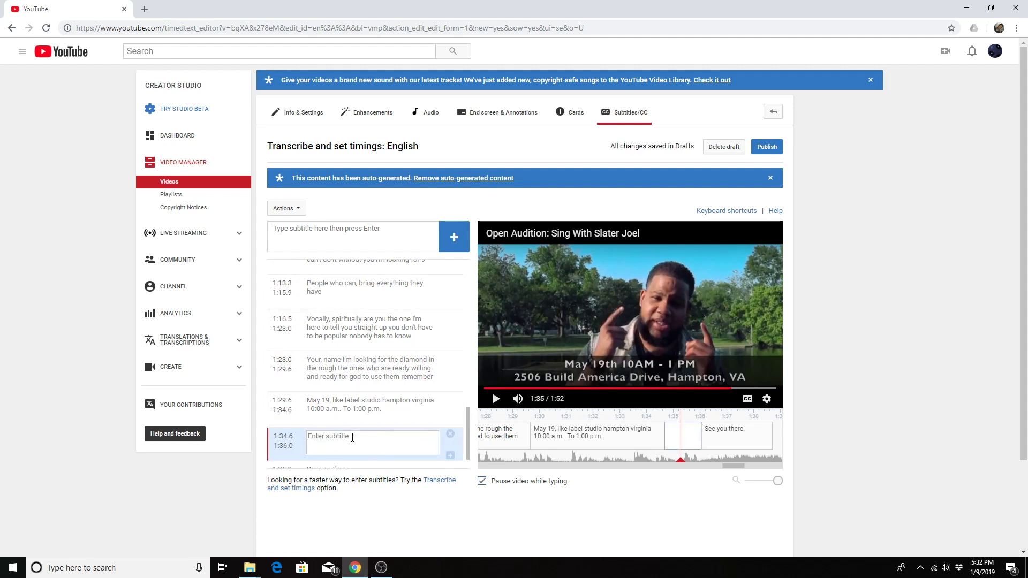
Enter 'Text' as the new caption and commit it to the draft
mouse_move(685, 443)
type("Text")
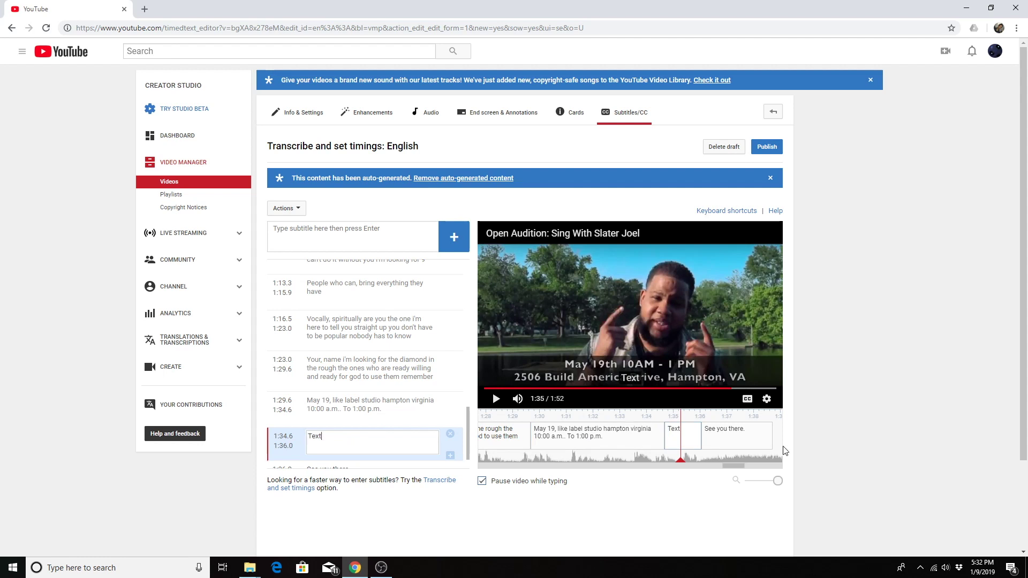
left_click(785, 449)
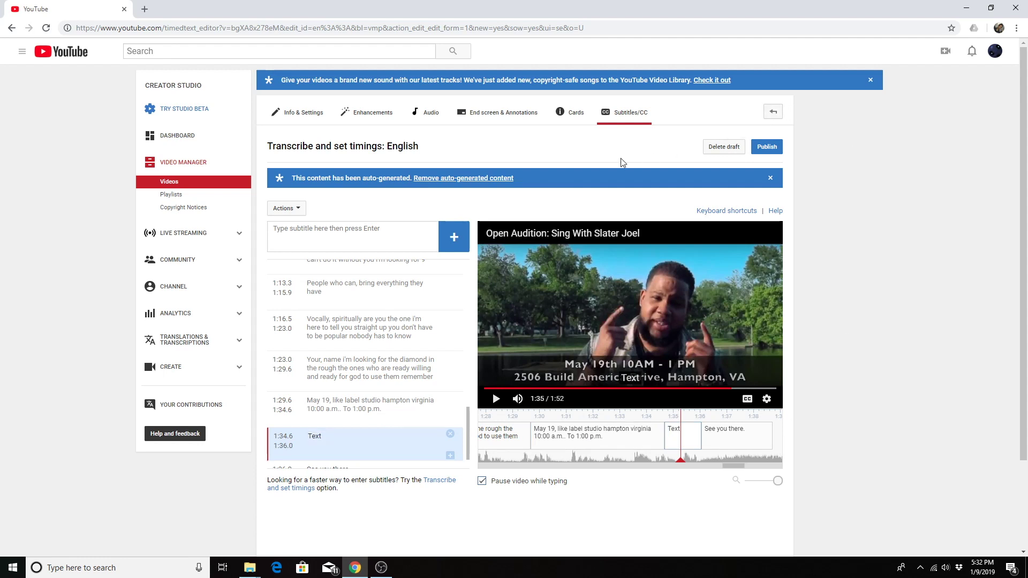